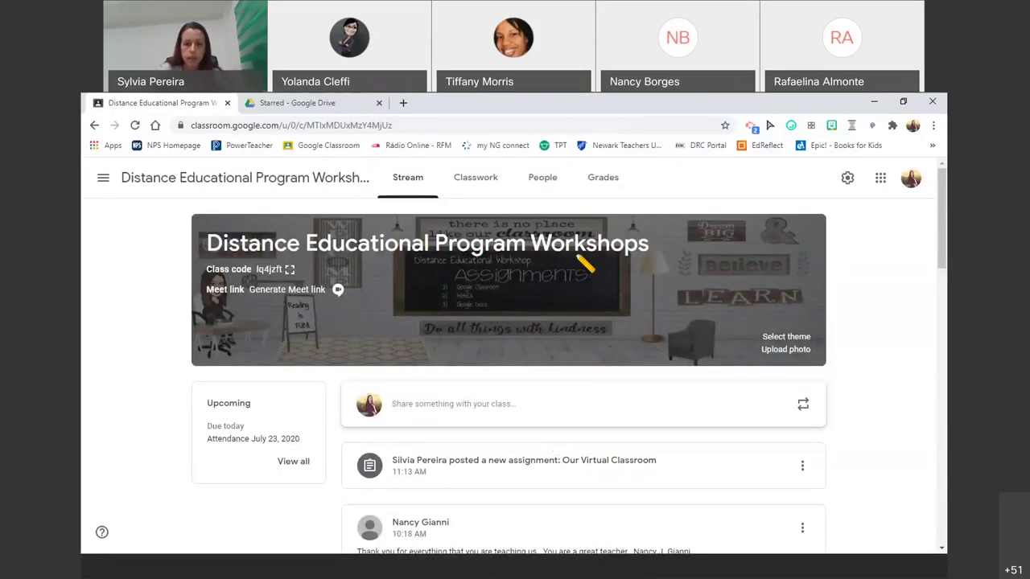
- Preview the attached TPT- Bitmoji Classroom PDF from Classwork, then close the preview
{"action": "left_click", "coordinate": [469, 183]}
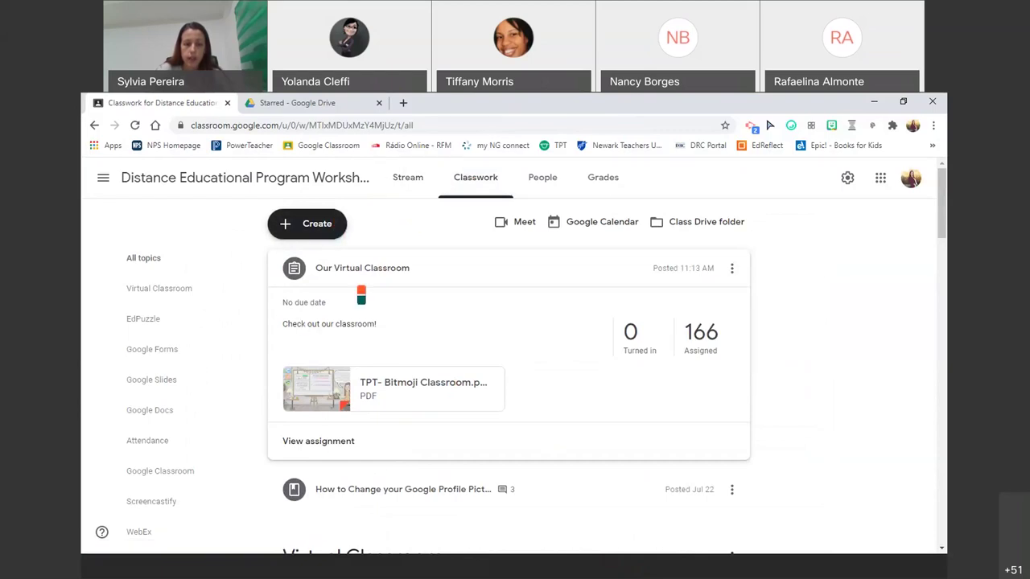
{"action": "left_click", "coordinate": [438, 394]}
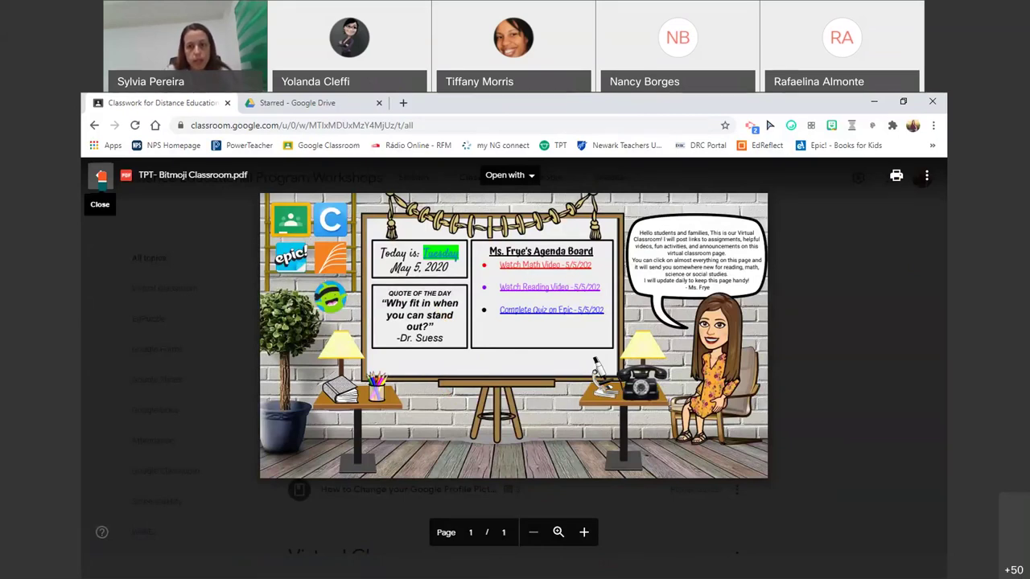
{"action": "left_click", "coordinate": [100, 177]}
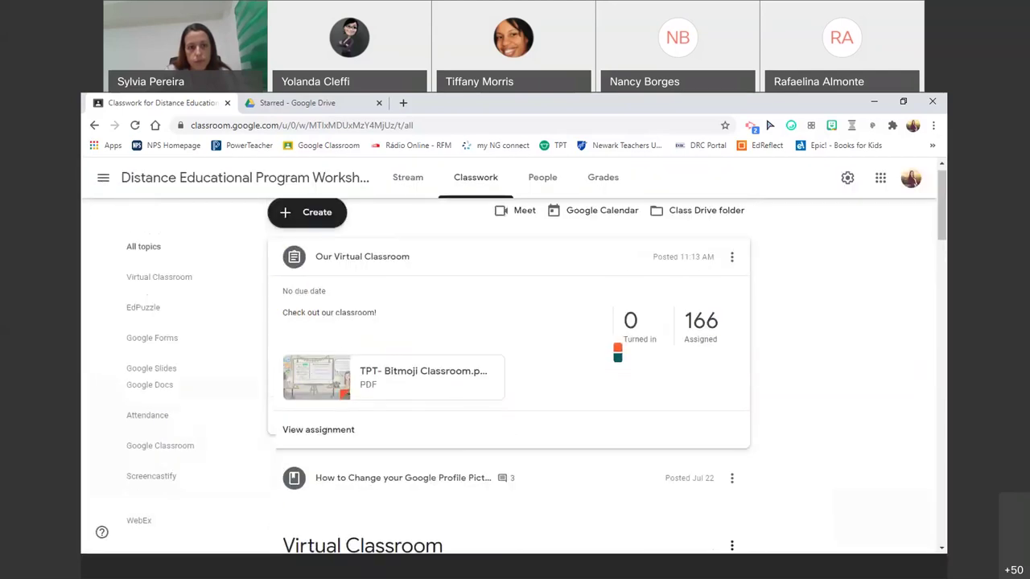
- Return to the Classwork list and scroll down through its topics and assignments
{"action": "left_click", "coordinate": [203, 191]}
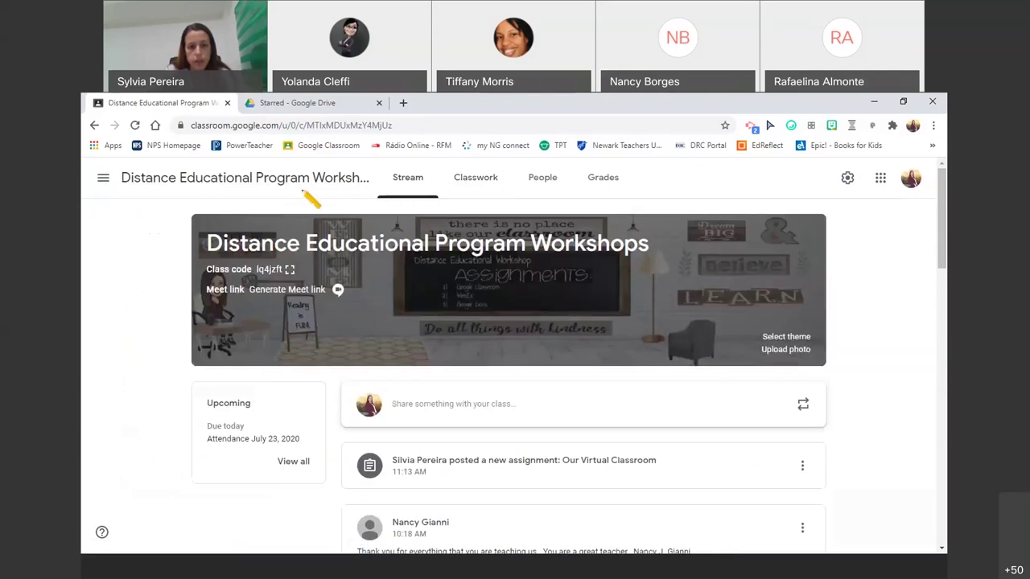
{"action": "left_click", "coordinate": [482, 185]}
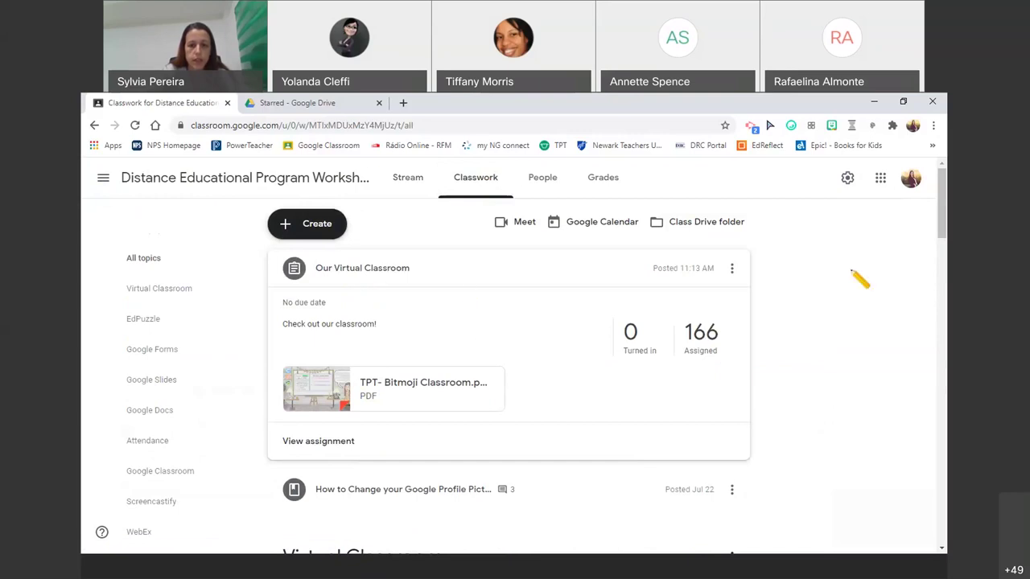
{"action": "scroll", "coordinate": [294, 372], "scroll_direction": "down", "scroll_amount": 3}
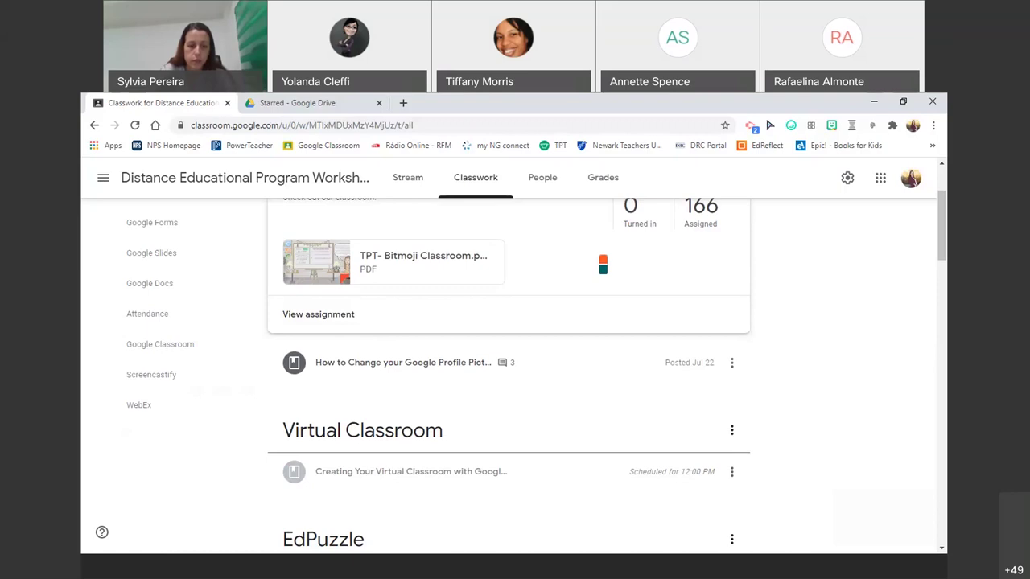
- Scroll to the top of Classwork and go to the class title's Stream page with its banner
{"action": "scroll", "coordinate": [796, 286], "scroll_direction": "up", "scroll_amount": 1}
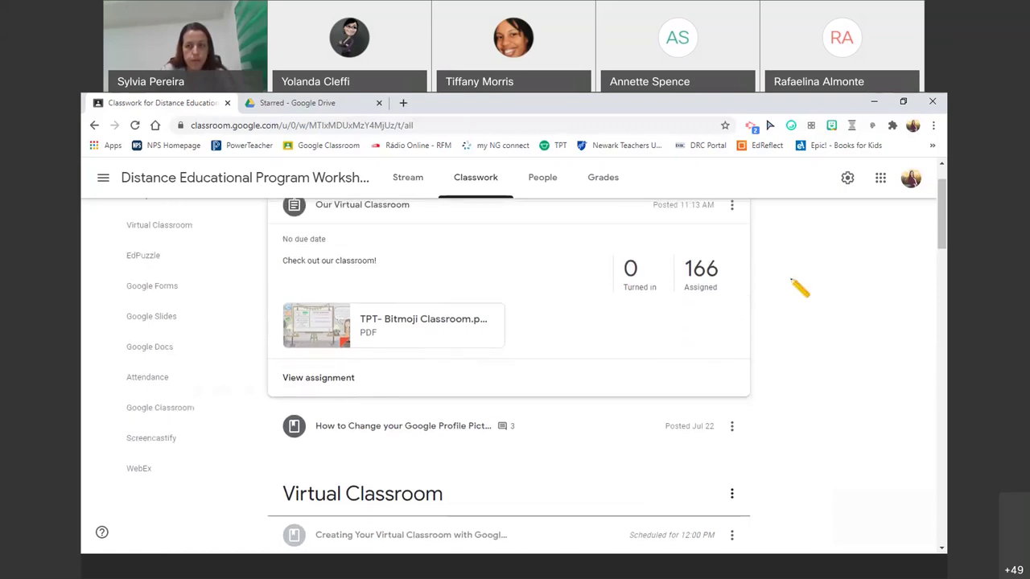
{"action": "scroll", "coordinate": [799, 289], "scroll_direction": "up", "scroll_amount": 1}
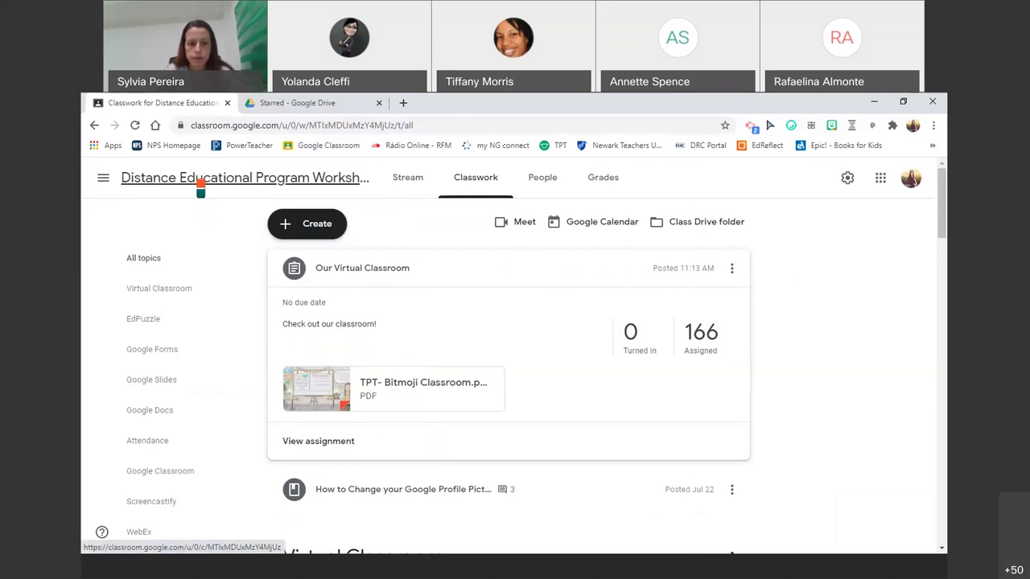
{"action": "left_click", "coordinate": [200, 184]}
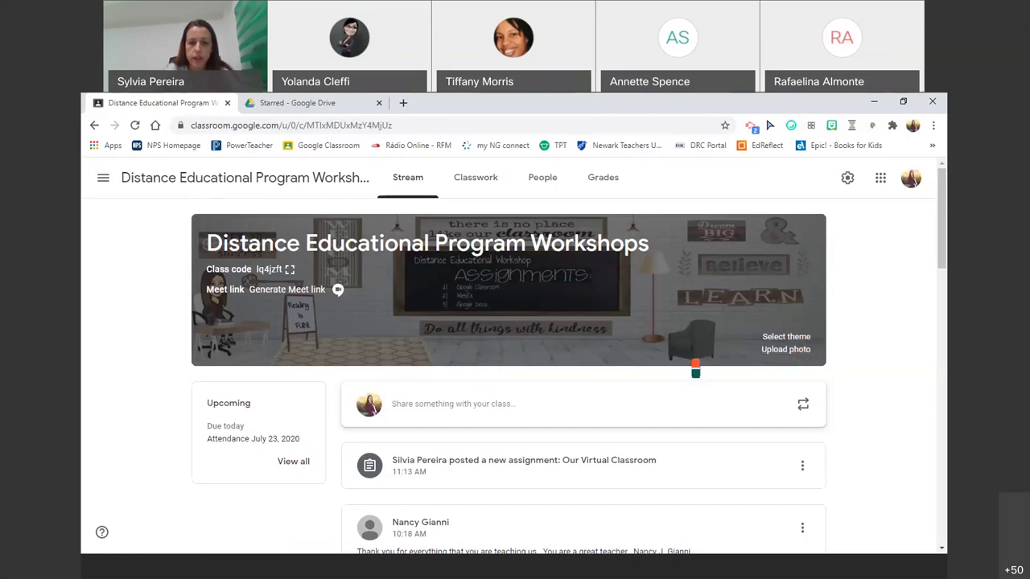
{"action": "left_click", "coordinate": [799, 338]}
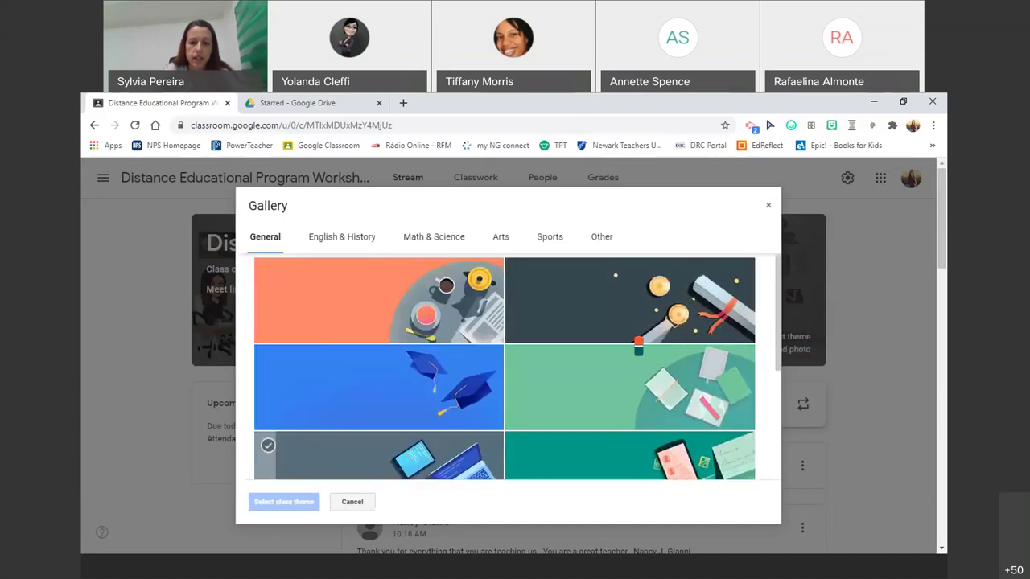
{"action": "scroll", "coordinate": [633, 346], "scroll_direction": "down", "scroll_amount": 5}
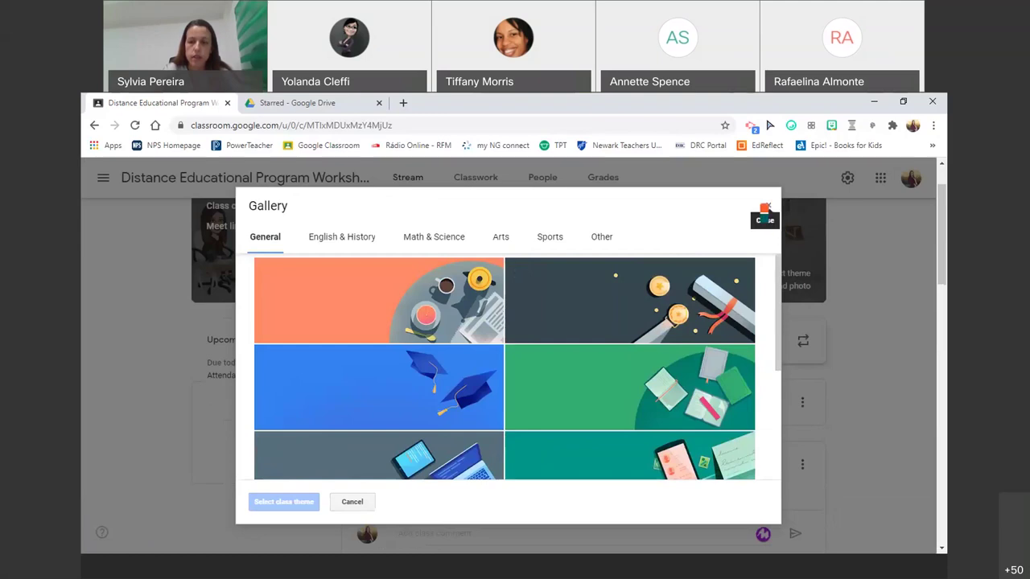
{"action": "left_click", "coordinate": [766, 210]}
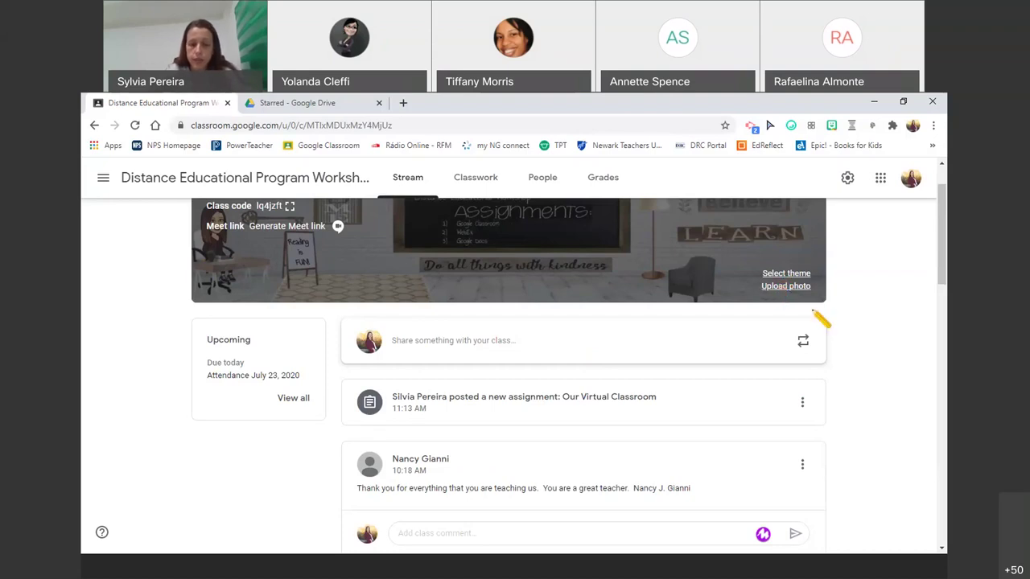
{"action": "scroll", "coordinate": [818, 320], "scroll_direction": "up", "scroll_amount": 1}
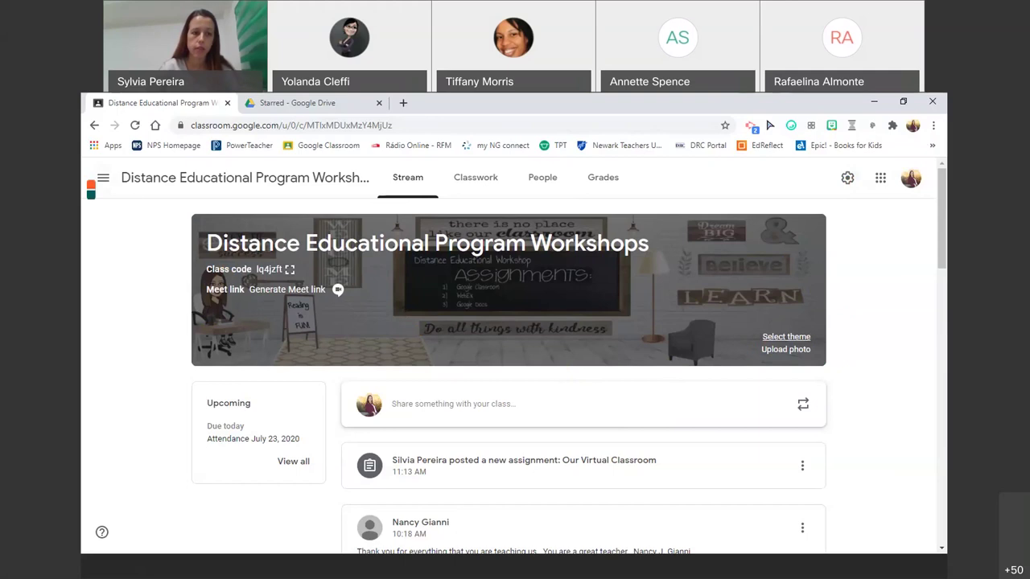
{"action": "left_click", "coordinate": [92, 185]}
{"action": "left_click", "coordinate": [160, 187]}
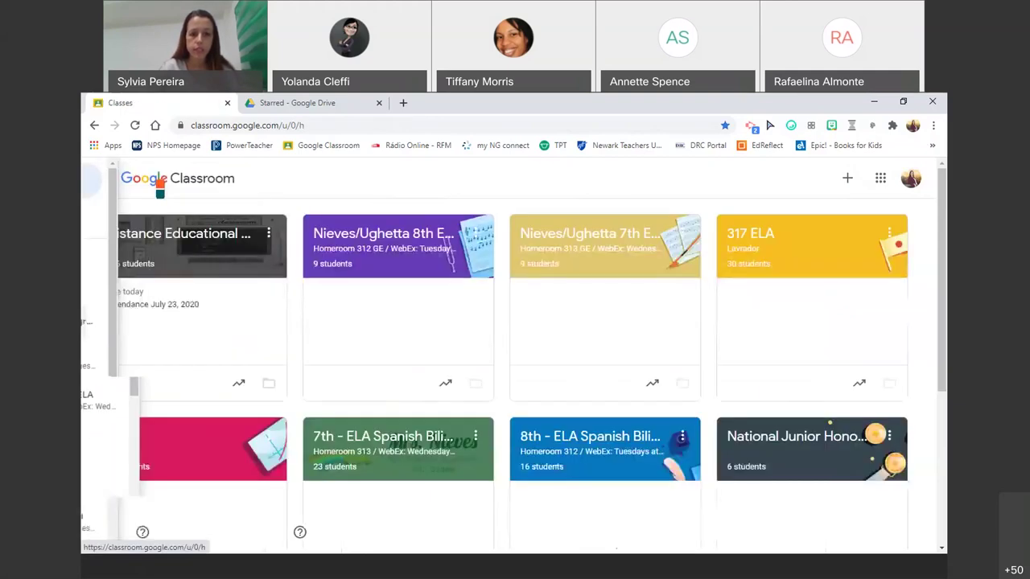
{"action": "left_click", "coordinate": [398, 447]}
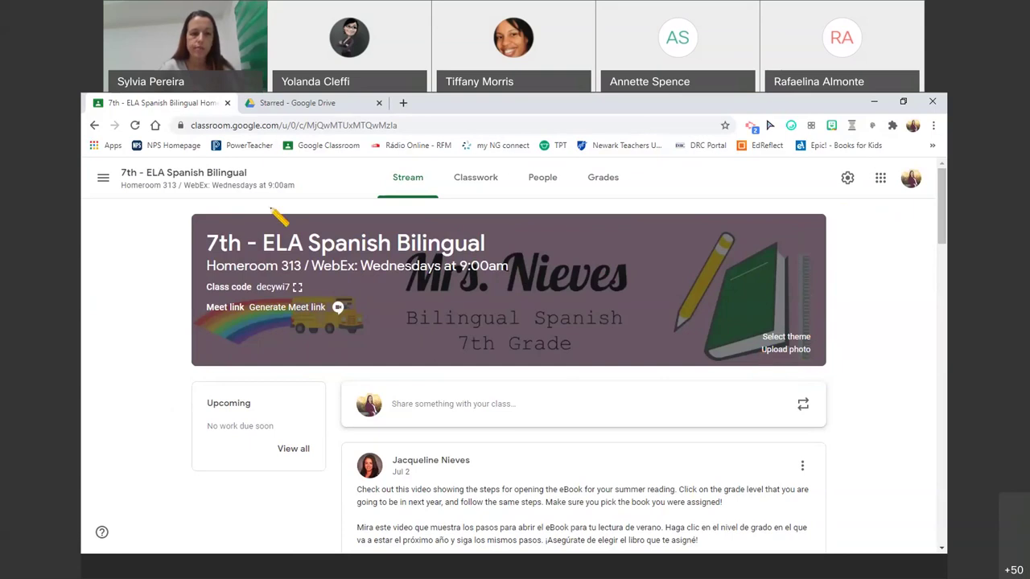
{"action": "left_click", "coordinate": [95, 126]}
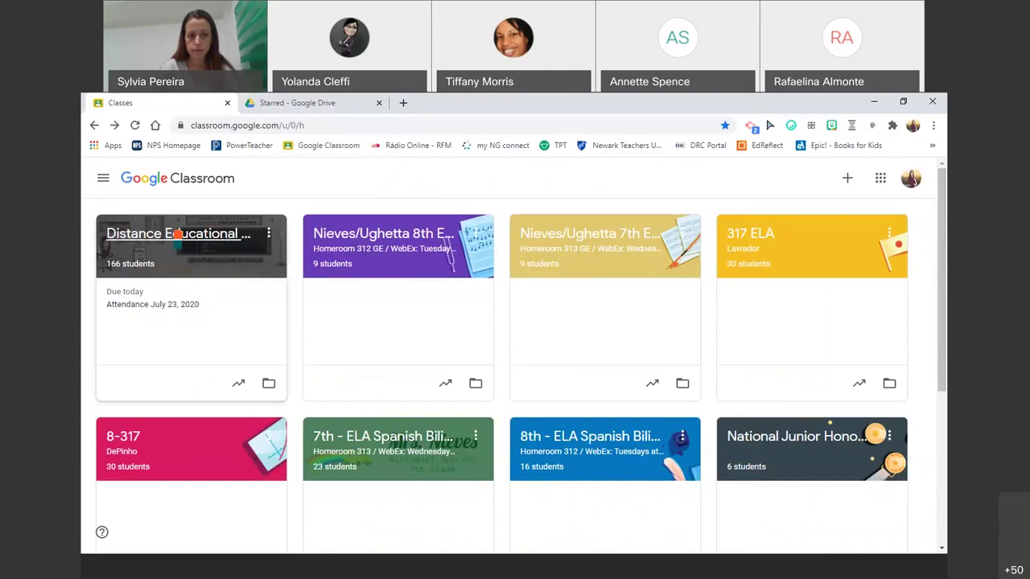
{"action": "left_click", "coordinate": [177, 234]}
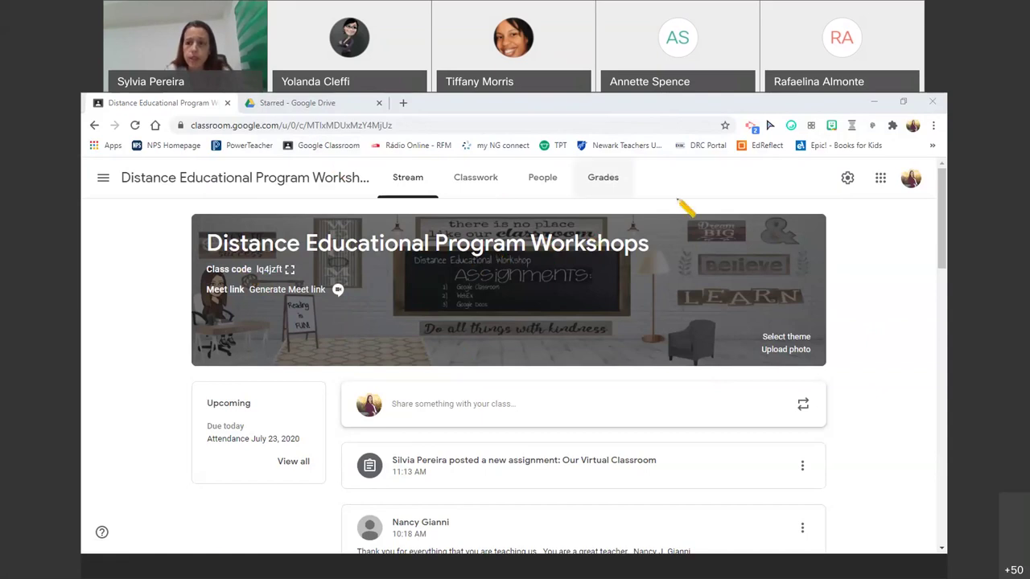
- Review the workshop class's General and Grading settings, then put the cursor in Class description
{"action": "left_click", "coordinate": [847, 178]}
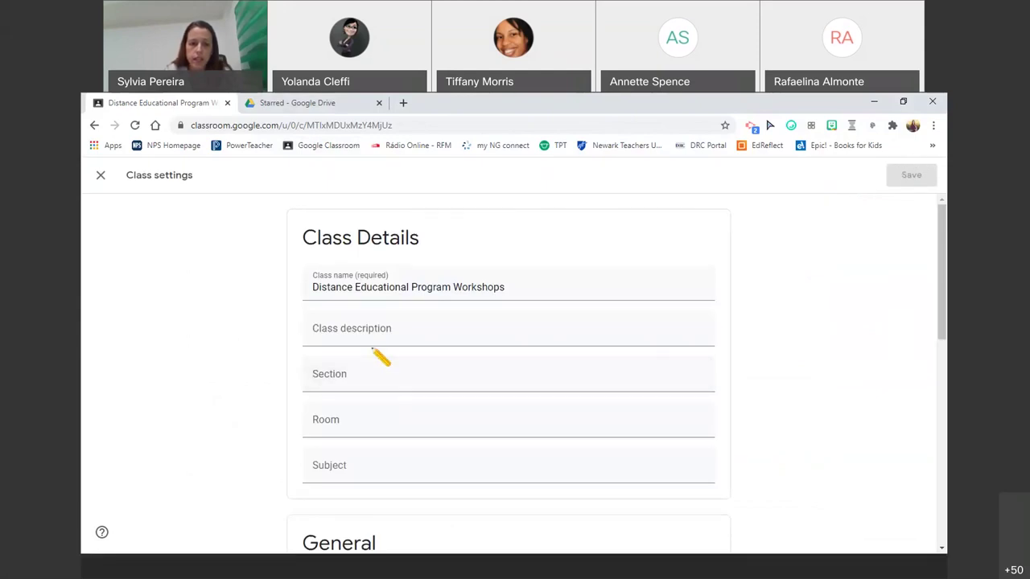
{"action": "scroll", "coordinate": [386, 367], "scroll_direction": "down", "scroll_amount": 1}
{"action": "scroll", "coordinate": [389, 406], "scroll_direction": "down", "scroll_amount": 2}
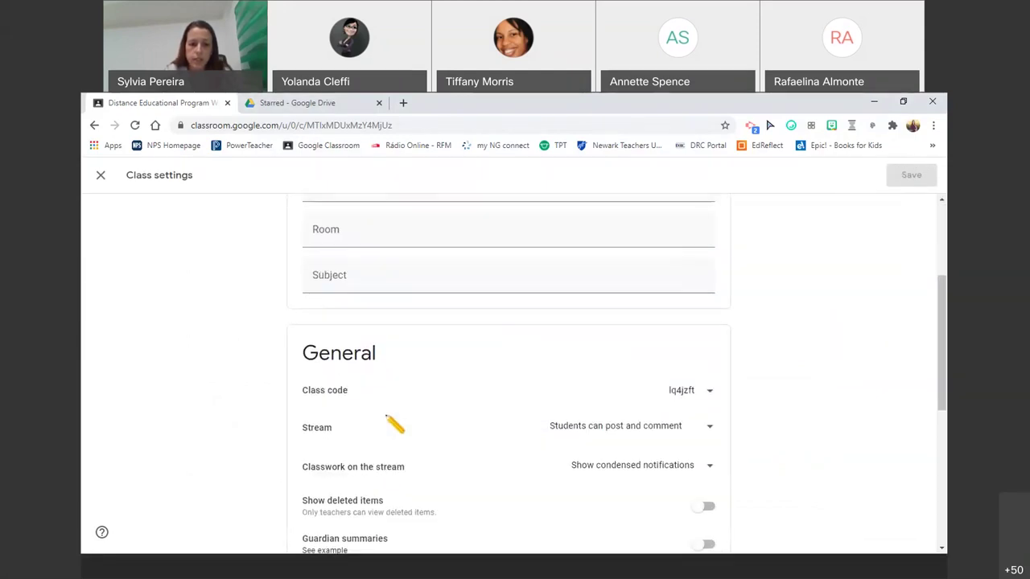
{"action": "scroll", "coordinate": [394, 422], "scroll_direction": "down", "scroll_amount": 2}
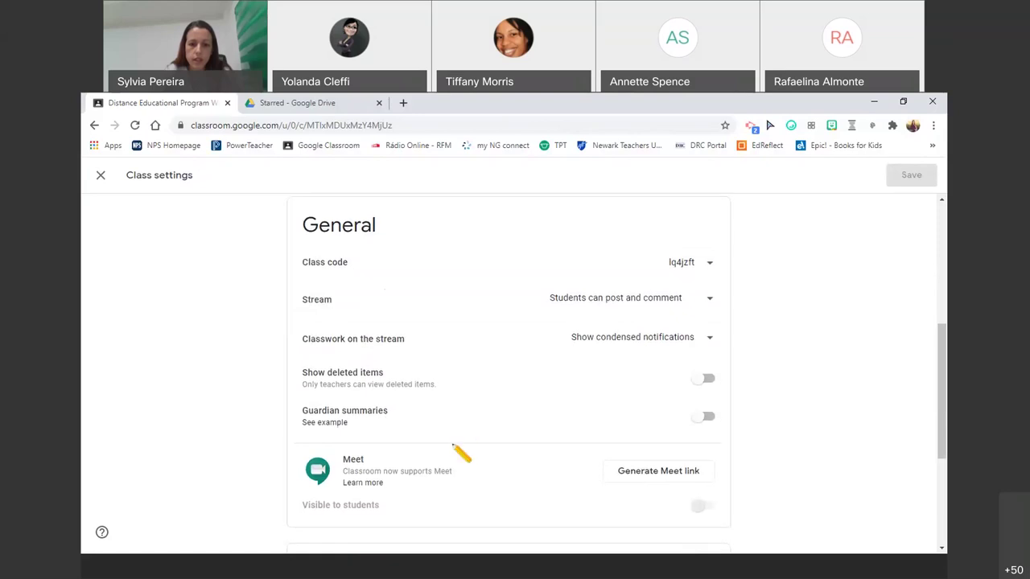
{"action": "scroll", "coordinate": [459, 446], "scroll_direction": "down", "scroll_amount": 2}
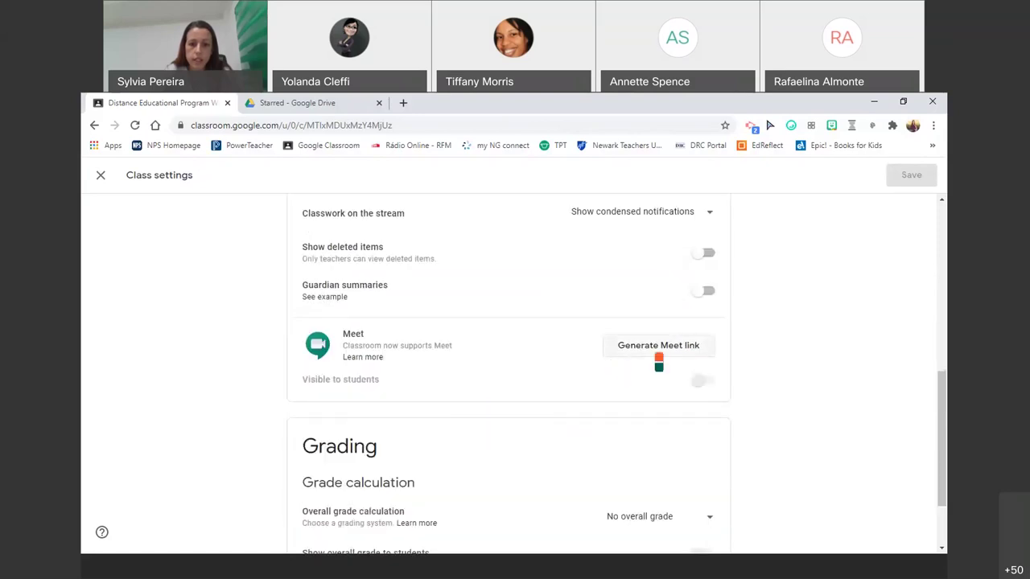
{"action": "scroll", "coordinate": [662, 366], "scroll_direction": "up", "scroll_amount": 3}
{"action": "scroll", "coordinate": [665, 371], "scroll_direction": "up", "scroll_amount": 4}
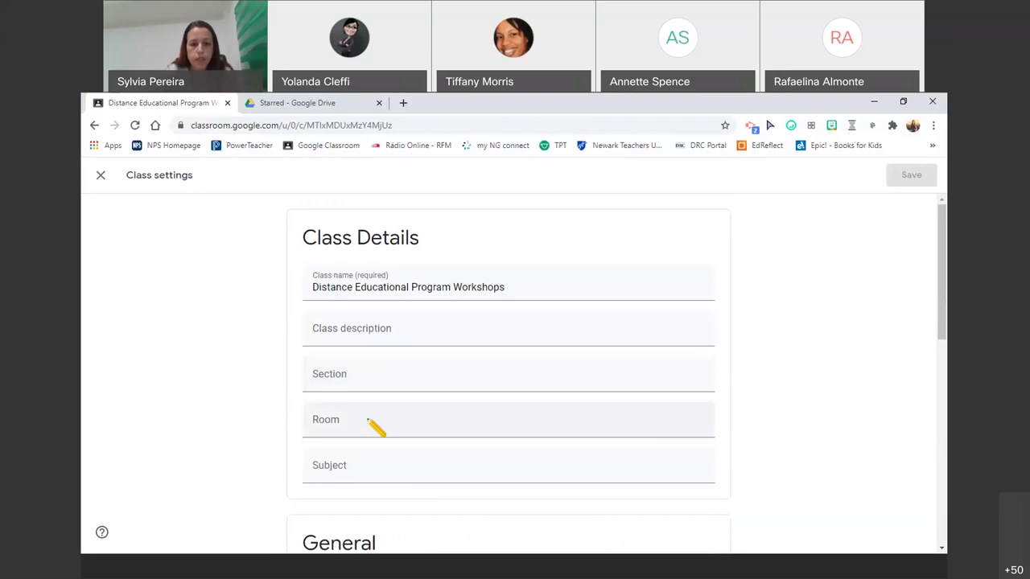
{"action": "left_click", "coordinate": [360, 338]}
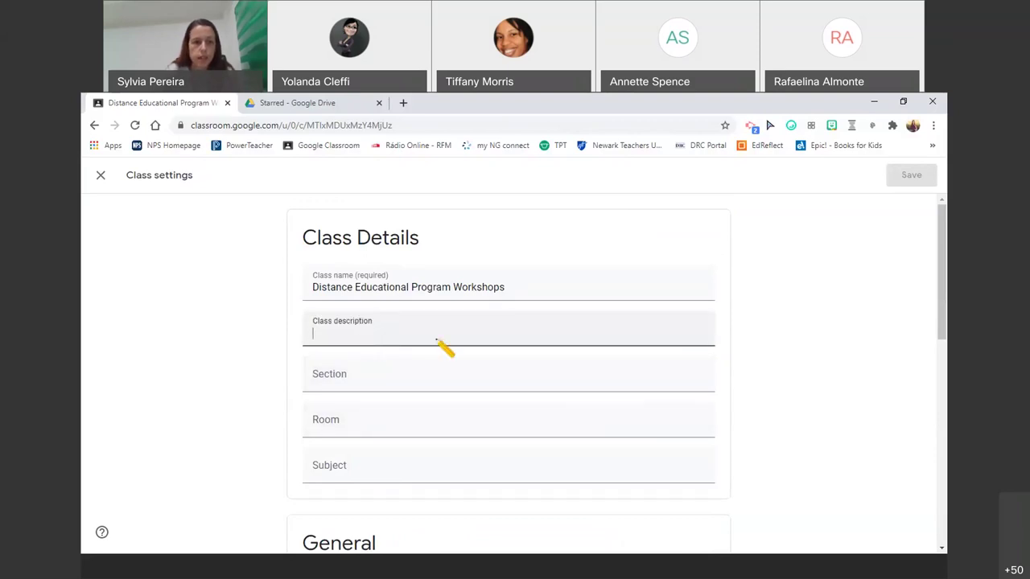
{"action": "left_click", "coordinate": [287, 103]}
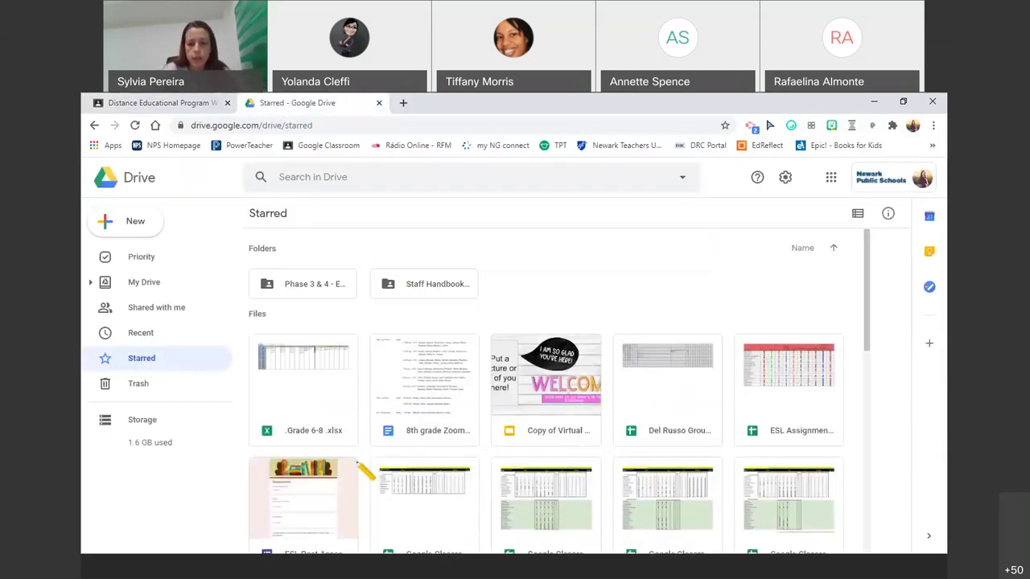
- Open the starred Virtual Classroom Slides file and copy its URL from the address bar
{"action": "scroll", "coordinate": [660, 394], "scroll_direction": "down", "scroll_amount": 4}
{"action": "scroll", "coordinate": [548, 414], "scroll_direction": "up", "scroll_amount": 1}
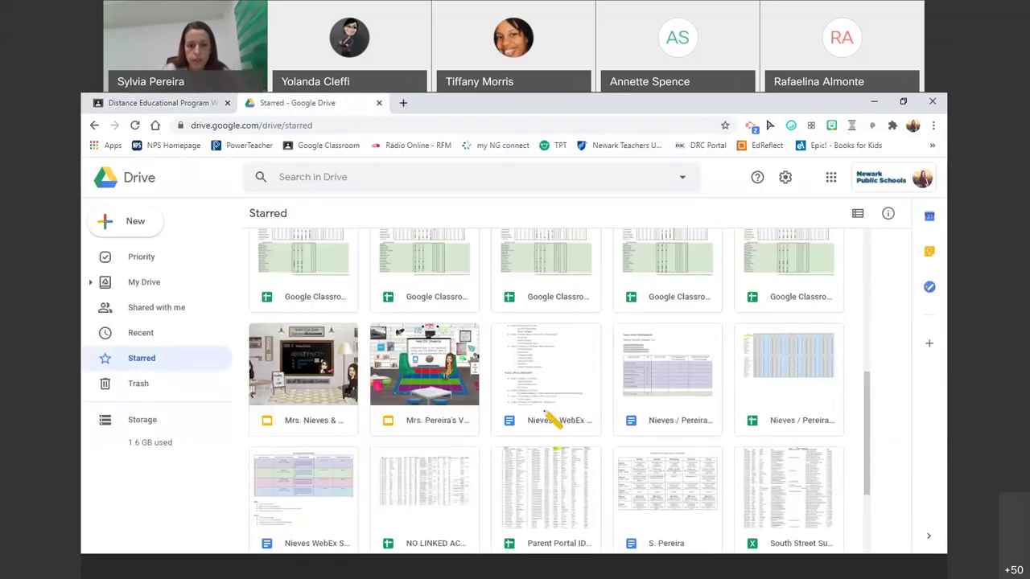
{"action": "left_click", "coordinate": [441, 404]}
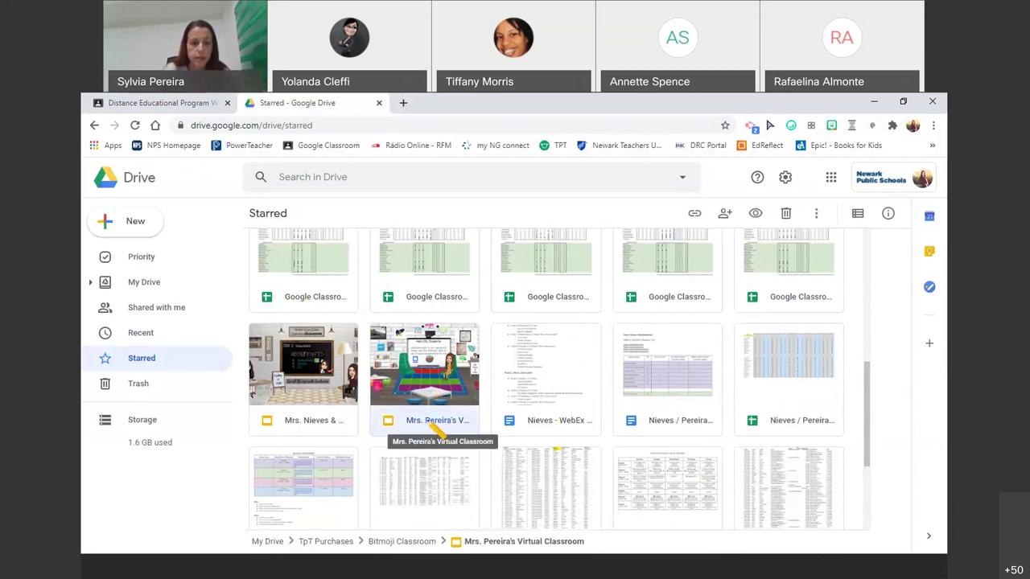
{"action": "double_click", "coordinate": [434, 375]}
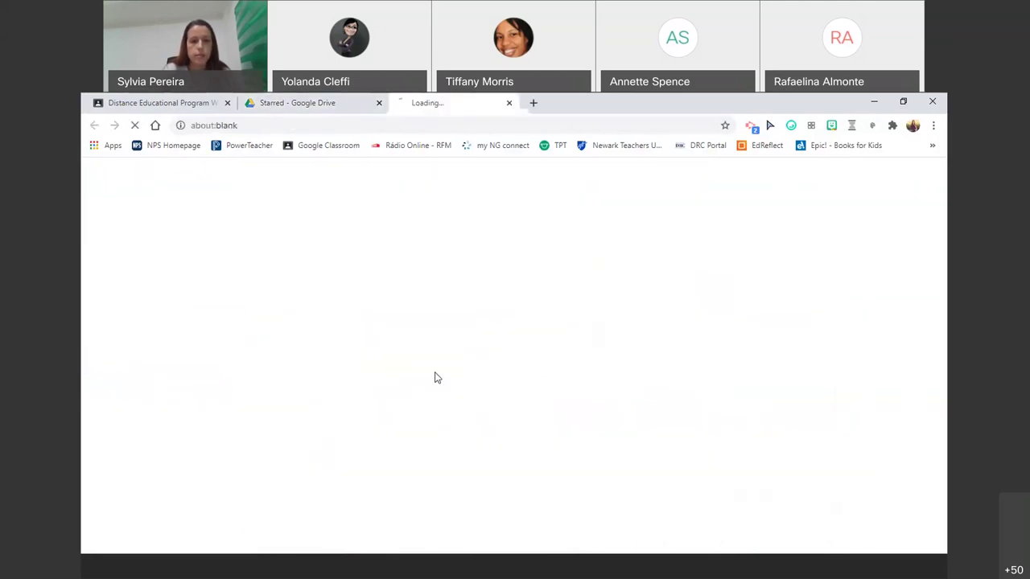
{"action": "left_click", "coordinate": [370, 124]}
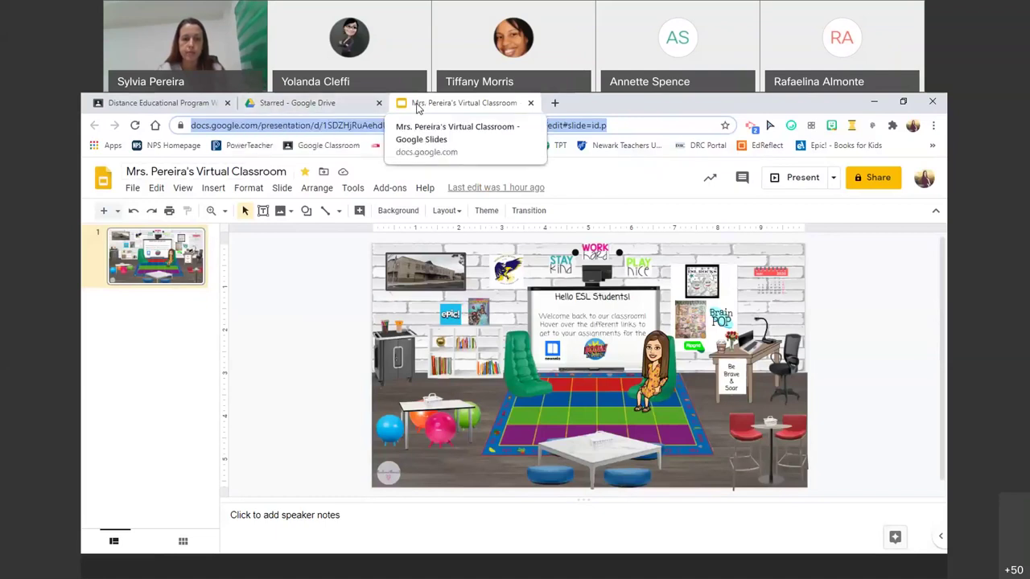
{"action": "left_click", "coordinate": [300, 107]}
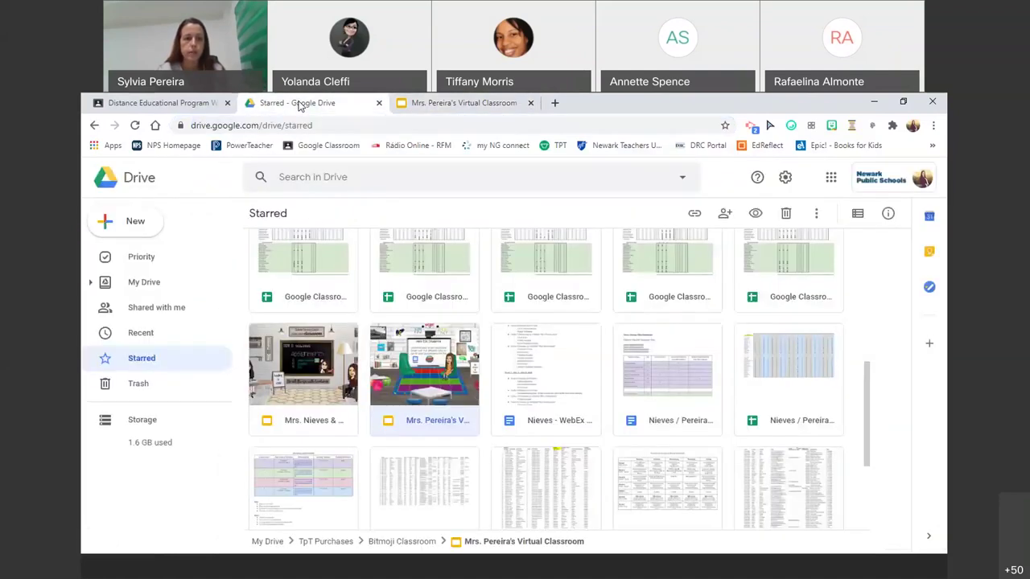
- Paste the Virtual Classroom slides URL into Class description and save
{"action": "left_click", "coordinate": [155, 103]}
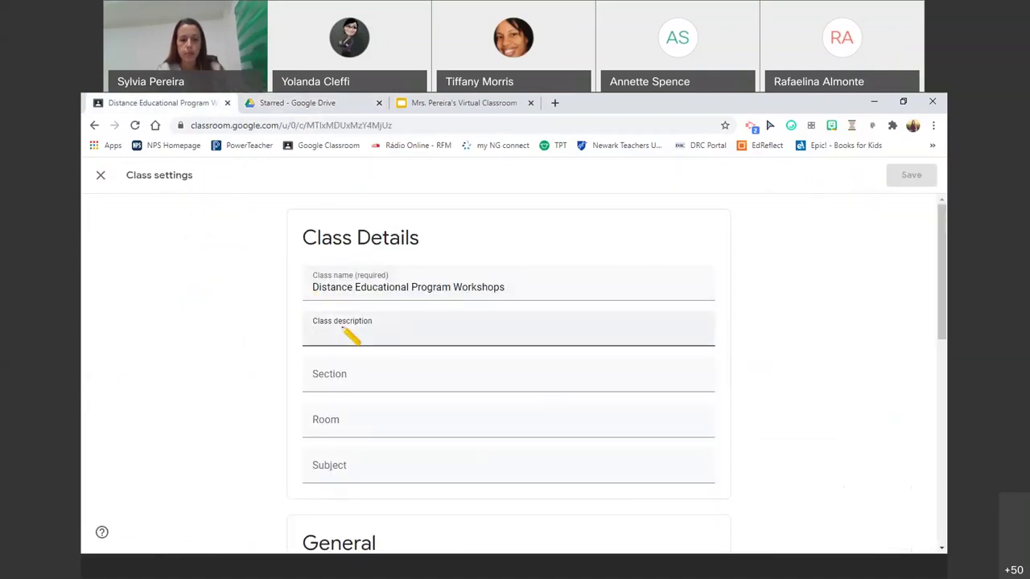
{"action": "left_click", "coordinate": [911, 175]}
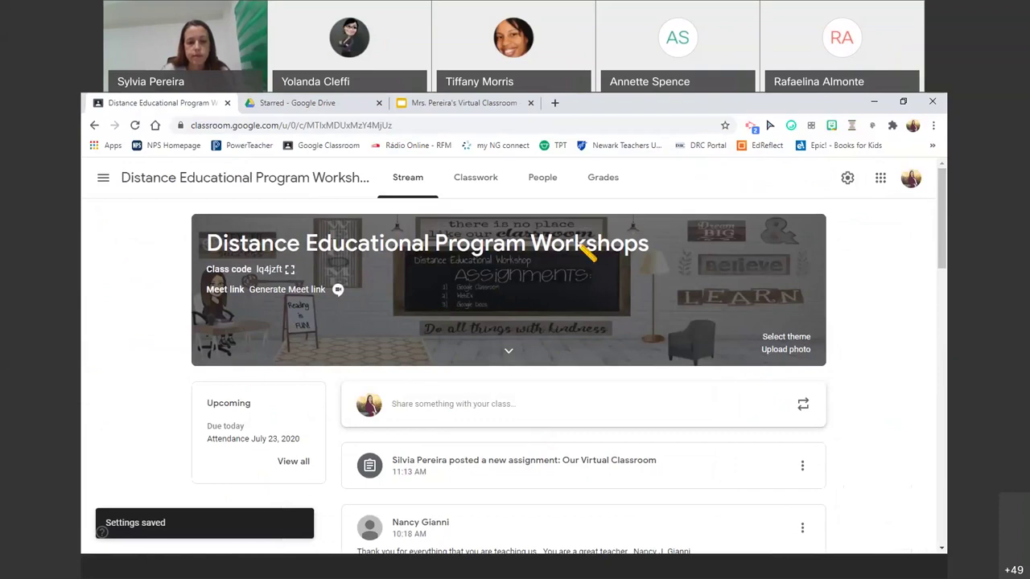
- Reopen Class settings, delete the pasted slides URL from Class description, and save
{"action": "left_click", "coordinate": [849, 179]}
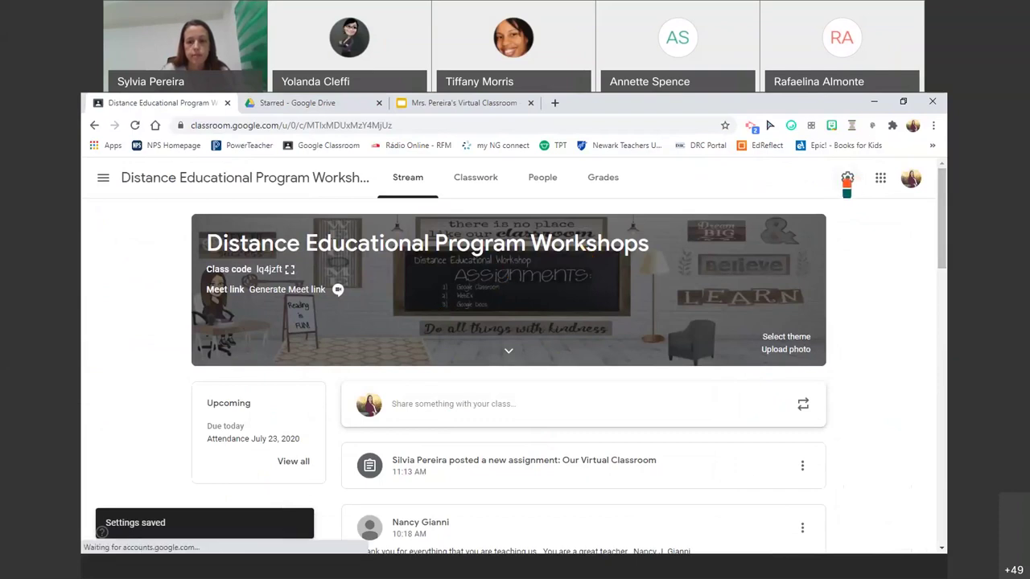
{"action": "left_click_drag", "start_coordinate": [471, 354], "coordinate": [314, 336]}
{"action": "key", "text": "BackSpace"}
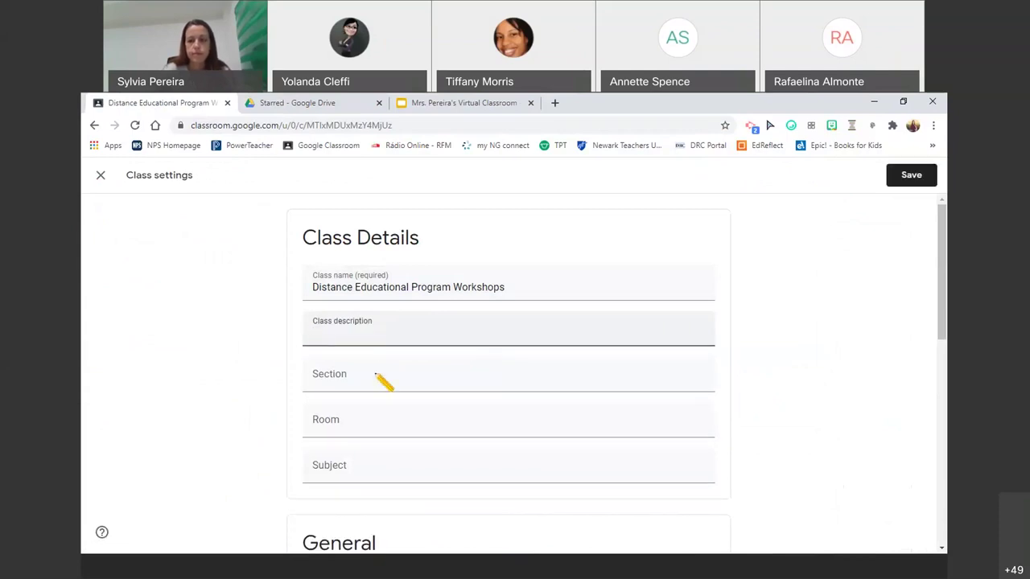
{"action": "scroll", "coordinate": [460, 444], "scroll_direction": "down", "scroll_amount": 3}
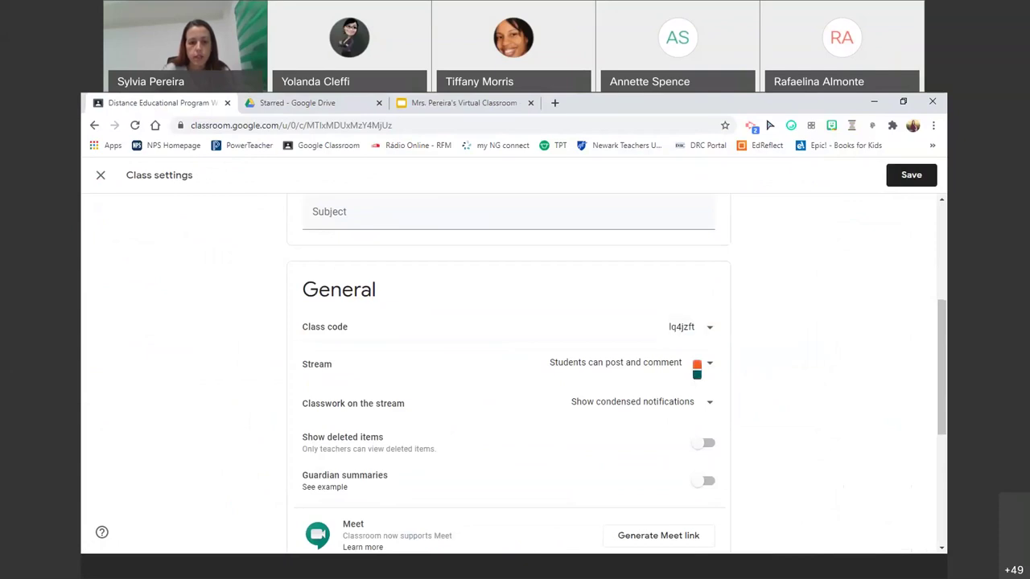
{"action": "scroll", "coordinate": [716, 378], "scroll_direction": "down", "scroll_amount": 2}
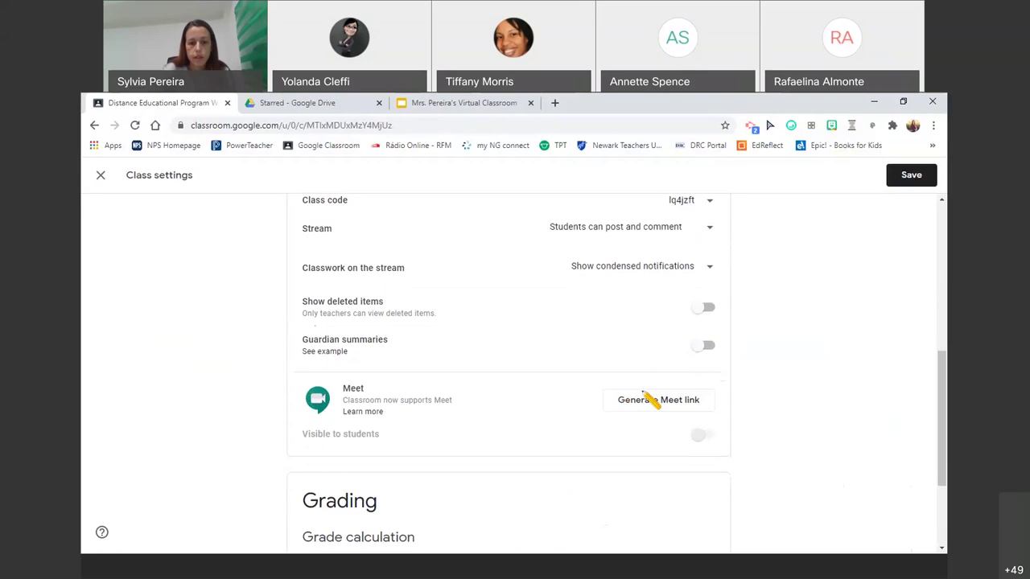
{"action": "scroll", "coordinate": [650, 397], "scroll_direction": "down", "scroll_amount": 2}
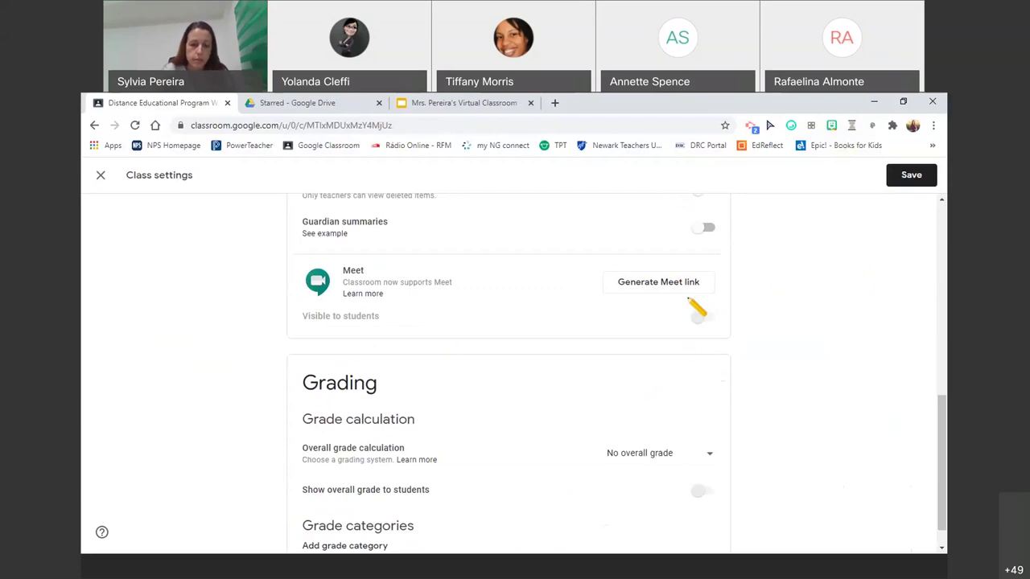
{"action": "scroll", "coordinate": [692, 304], "scroll_direction": "down", "scroll_amount": 1}
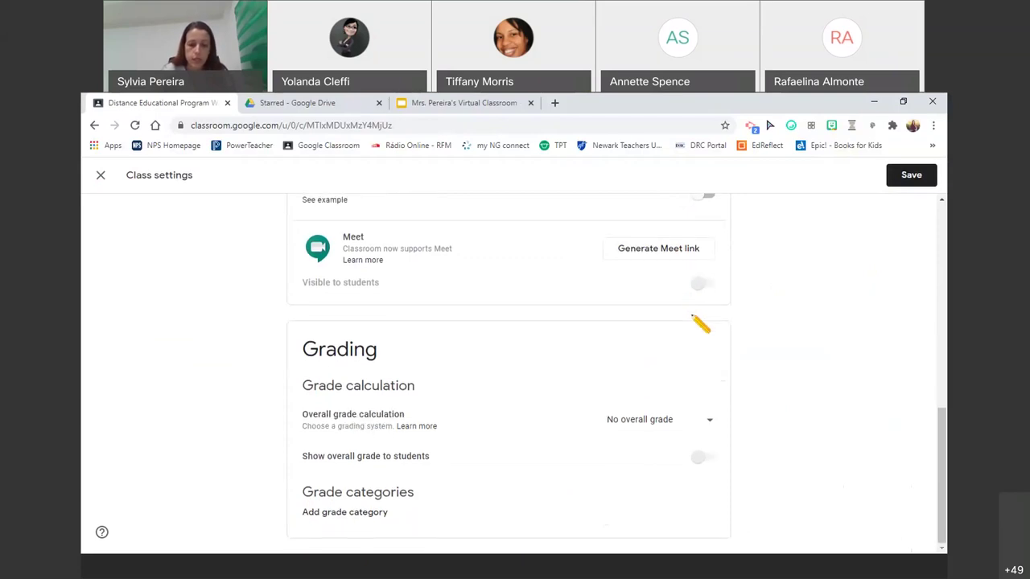
{"action": "scroll", "coordinate": [901, 210], "scroll_direction": "up", "scroll_amount": 1}
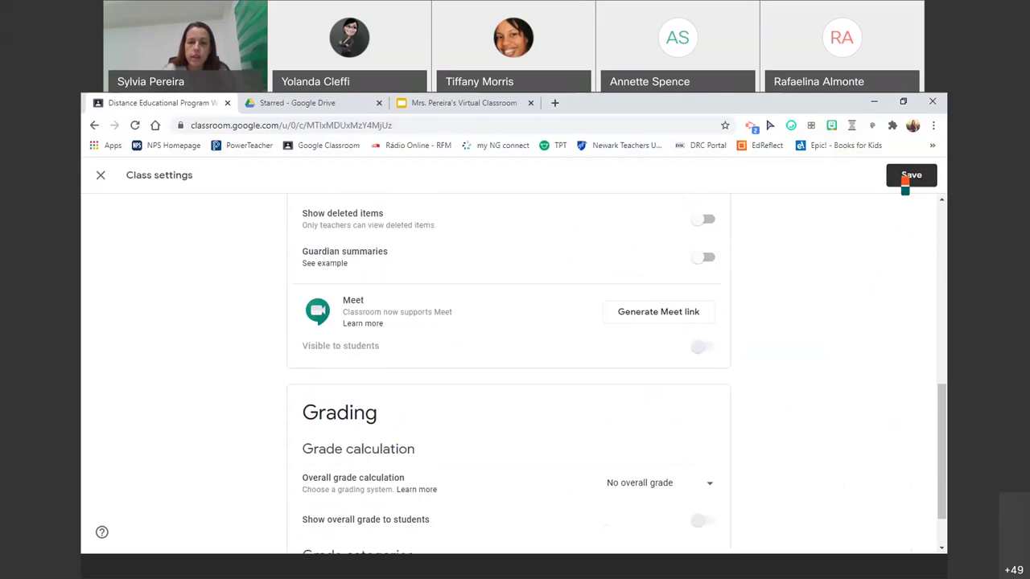
{"action": "left_click", "coordinate": [905, 177]}
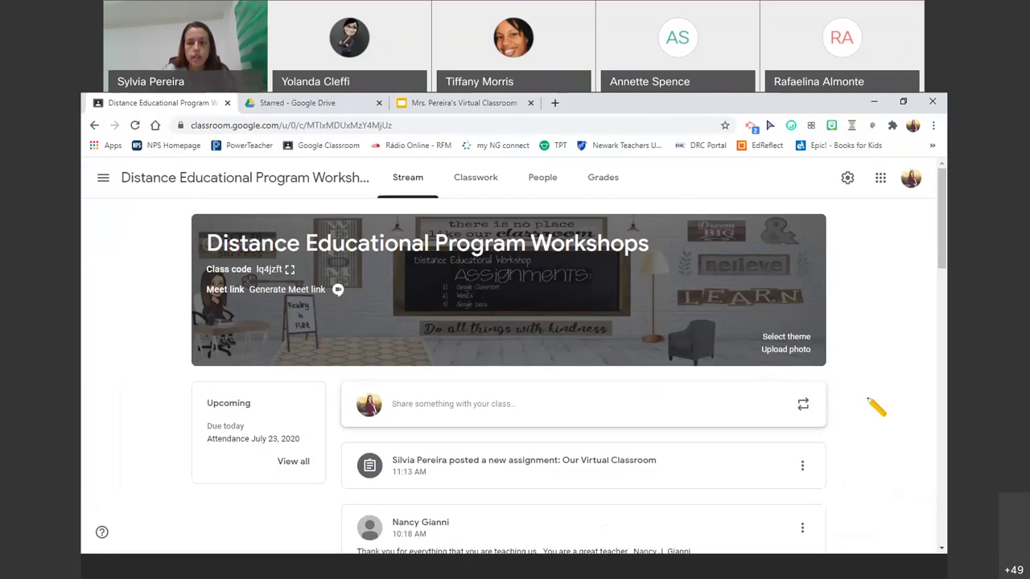
{"action": "scroll", "coordinate": [874, 406], "scroll_direction": "down", "scroll_amount": 1}
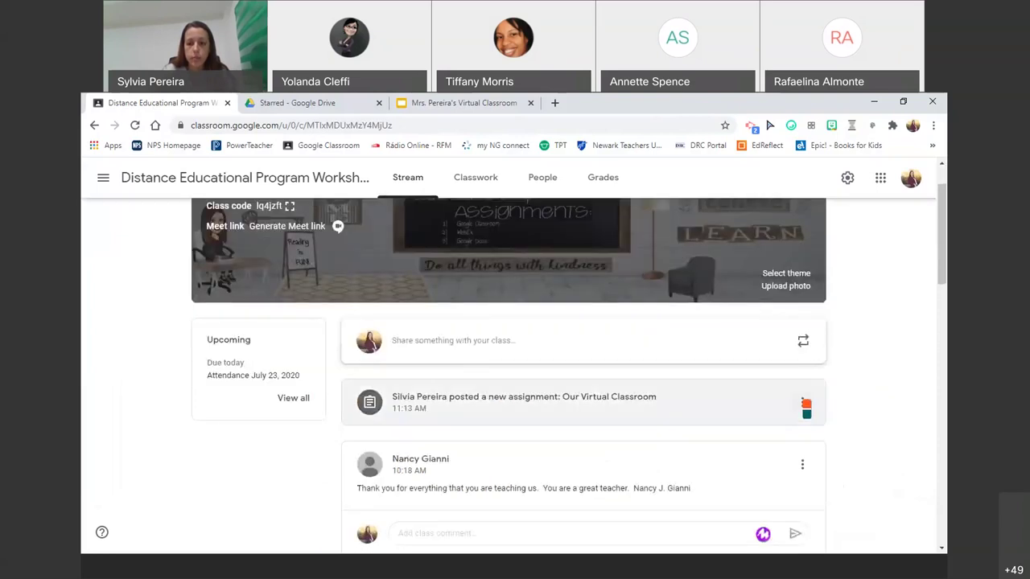
{"action": "scroll", "coordinate": [805, 408], "scroll_direction": "down", "scroll_amount": 5}
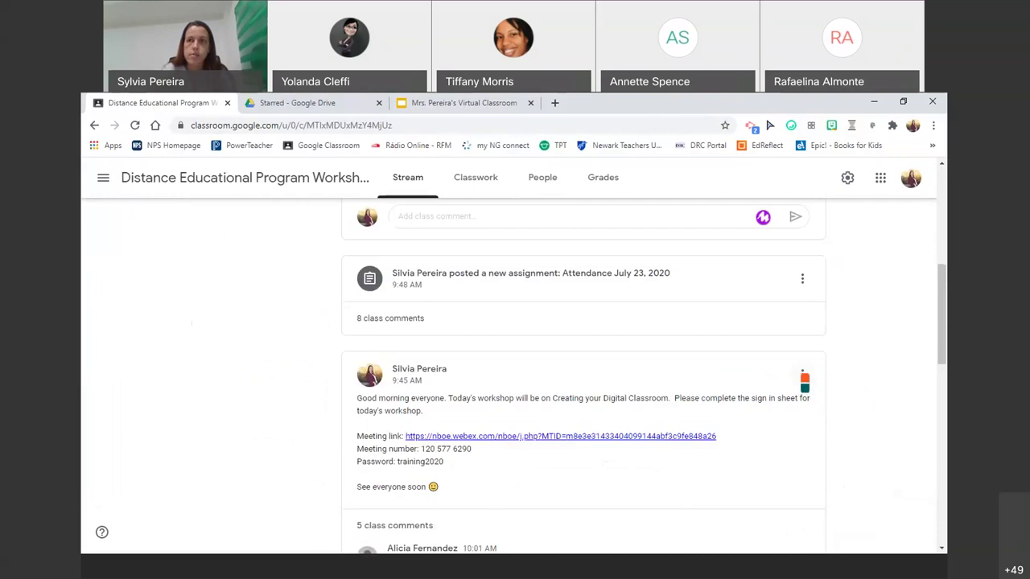
{"action": "left_click", "coordinate": [802, 375]}
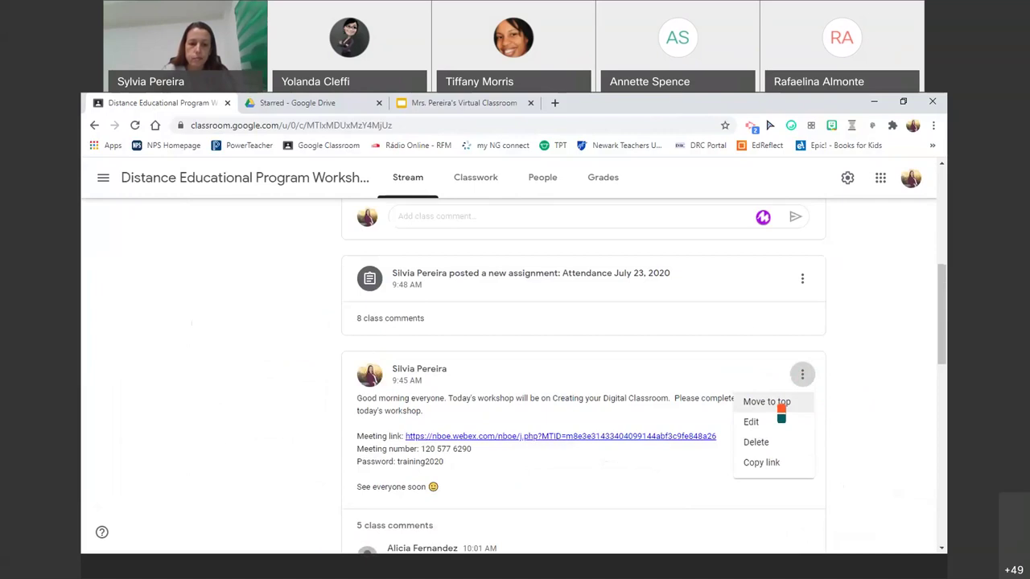
{"action": "left_click", "coordinate": [860, 348]}
{"action": "scroll", "coordinate": [860, 349], "scroll_direction": "up", "scroll_amount": 5}
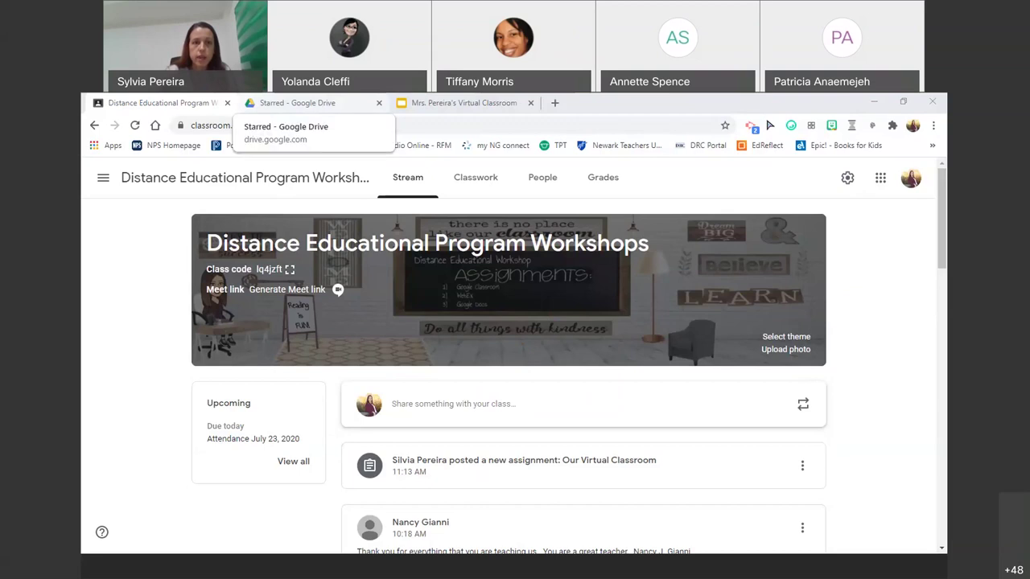
- From the Starred Drive files, open Copy of Virtual Meet the Teacher Template
{"action": "left_click", "coordinate": [298, 103]}
{"action": "scroll", "coordinate": [555, 378], "scroll_direction": "up", "scroll_amount": 2}
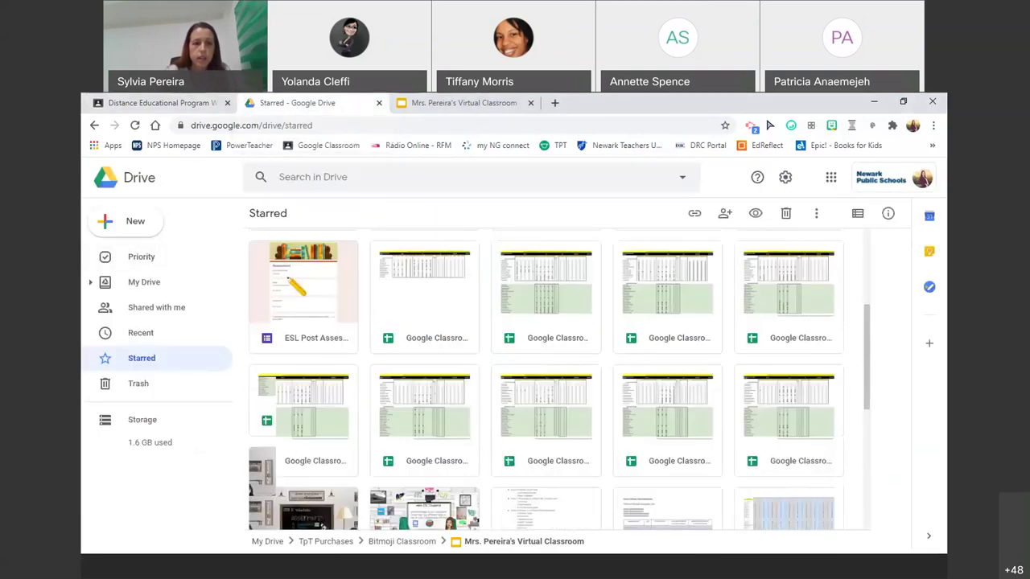
{"action": "scroll", "coordinate": [291, 282], "scroll_direction": "up", "scroll_amount": 1}
{"action": "scroll", "coordinate": [486, 388], "scroll_direction": "up", "scroll_amount": 2}
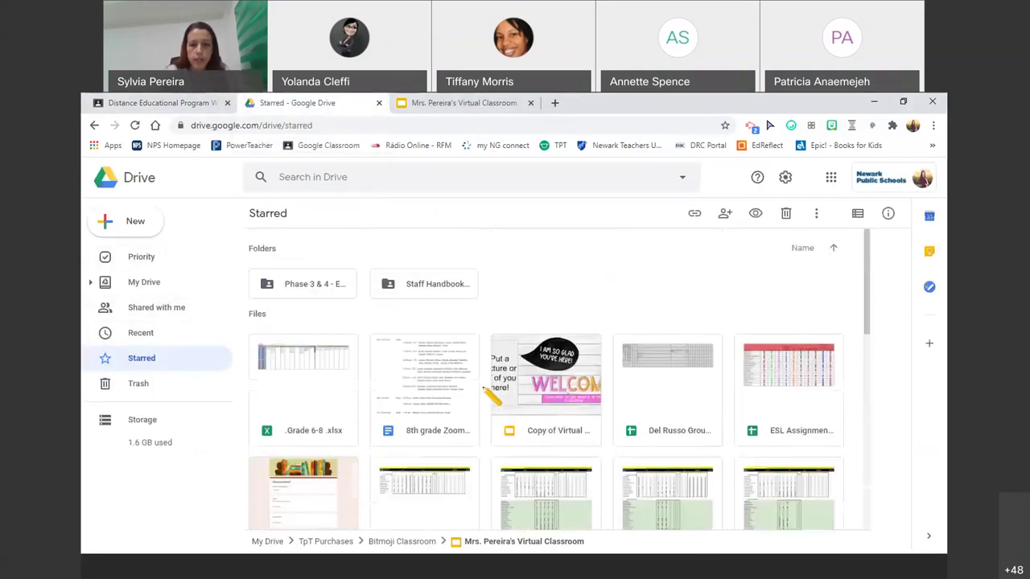
{"action": "left_click", "coordinate": [581, 404]}
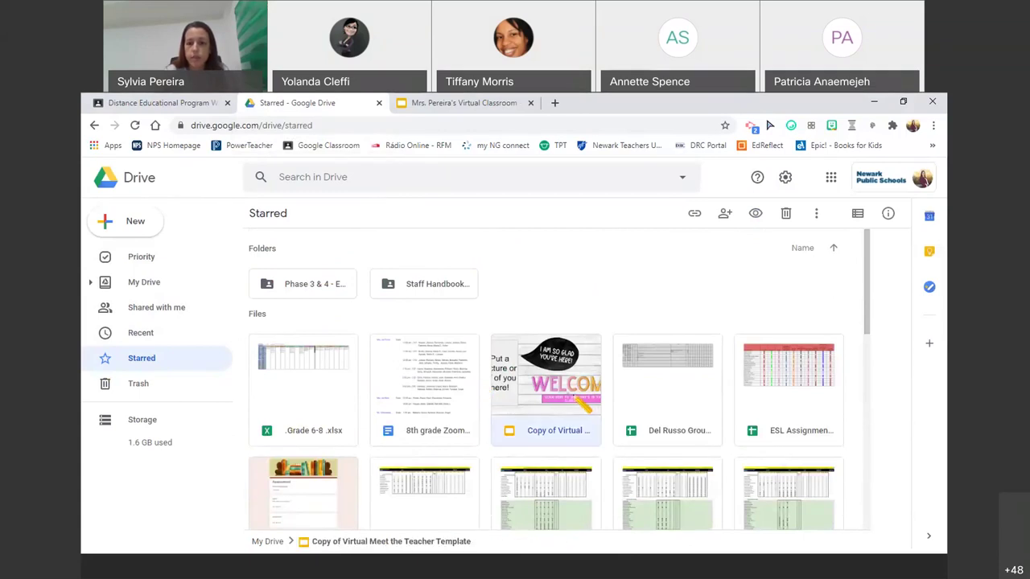
{"action": "double_click", "coordinate": [572, 397]}
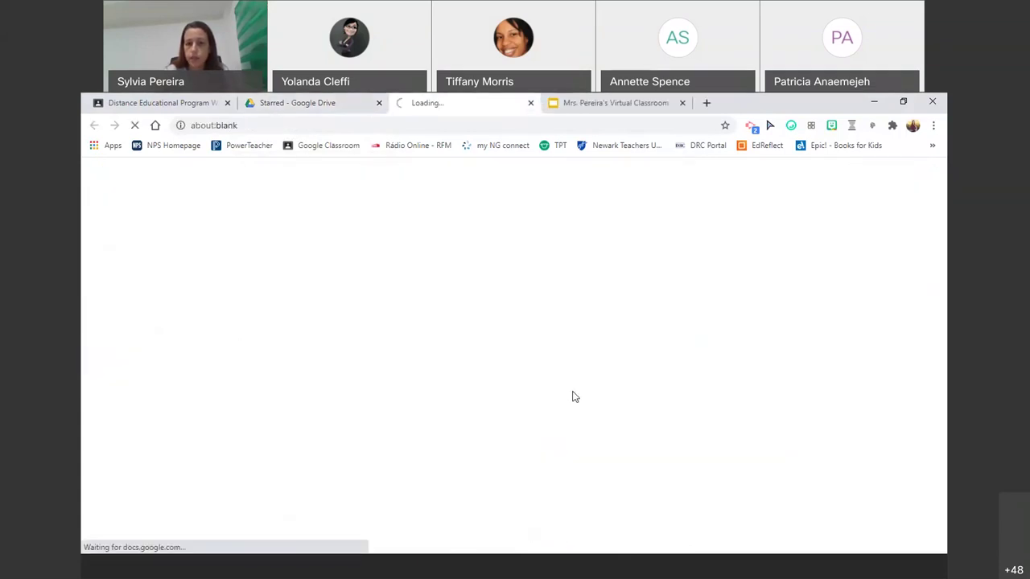